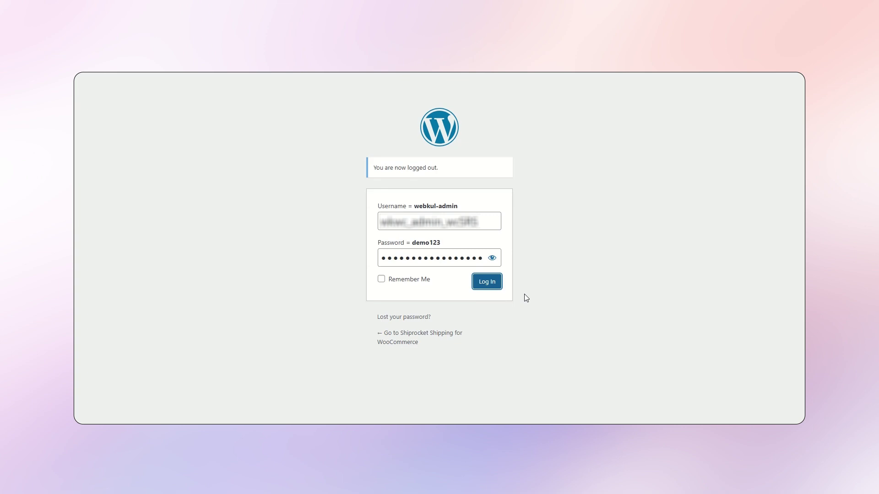
Log in to WordPress and open Shiprocket Shipping settings from the Webkul WC Addons overview
key("Return")
mouse_move(112, 224)
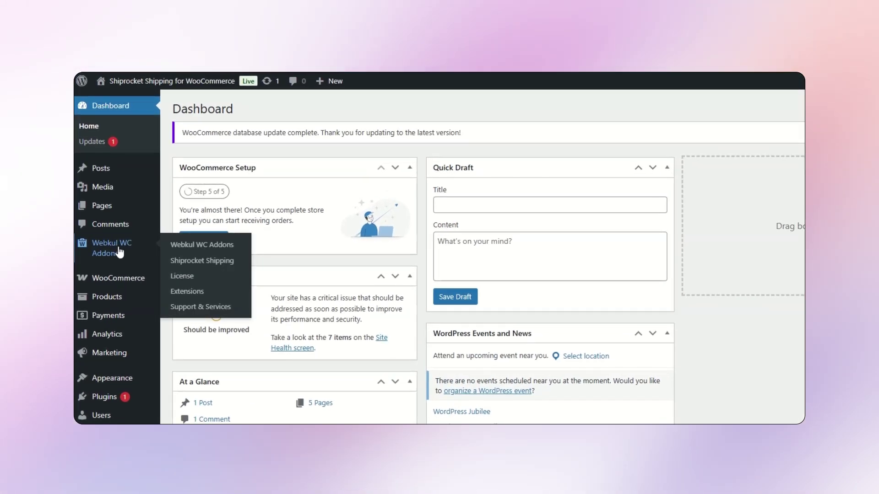
left_click(202, 245)
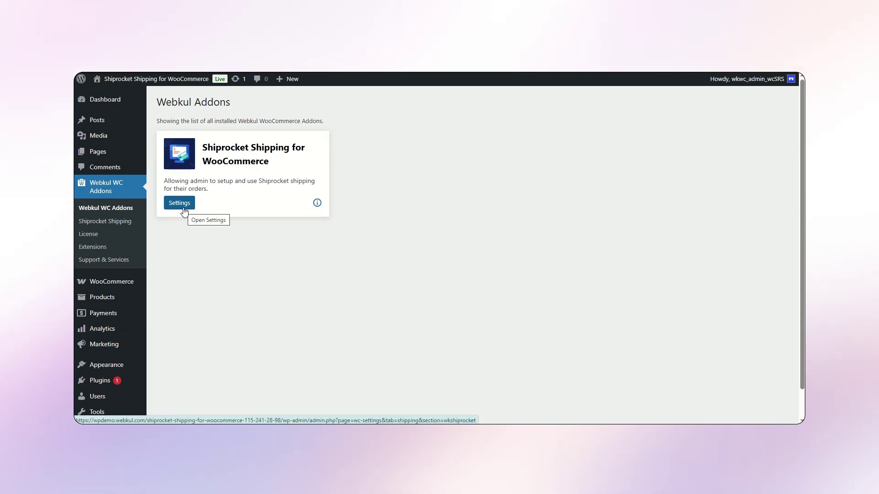
left_click(183, 206)
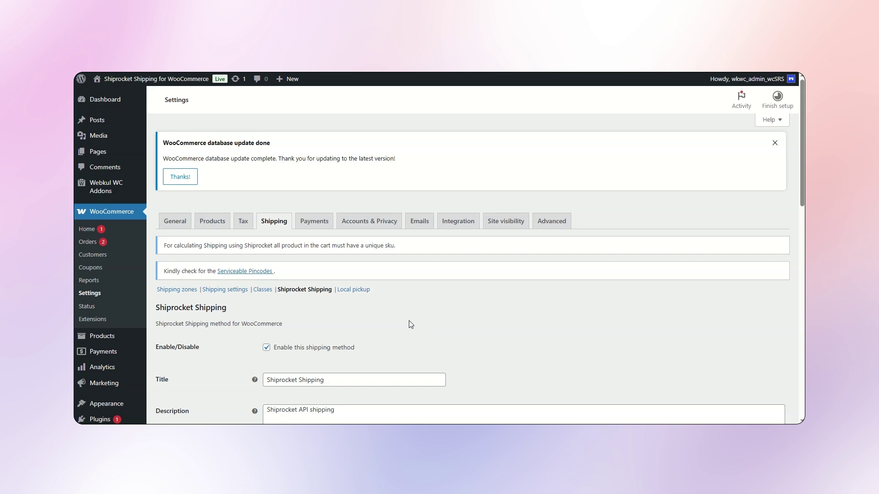
scroll(410, 324, "down", 1)
scroll(412, 320, "down", 1)
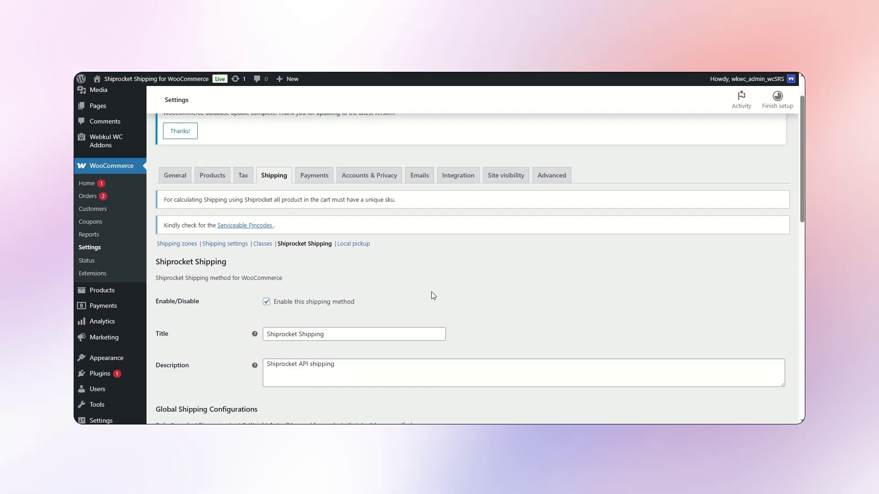
scroll(431, 292, "down", 3)
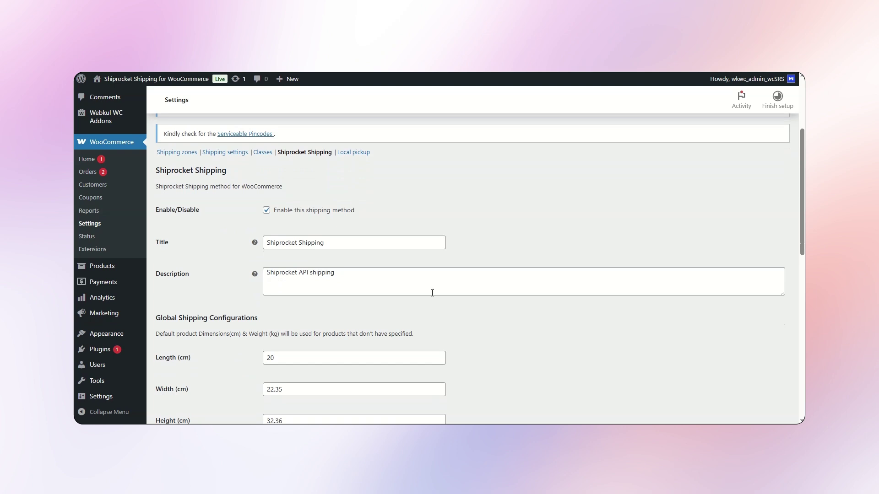
scroll(432, 292, "down", 1)
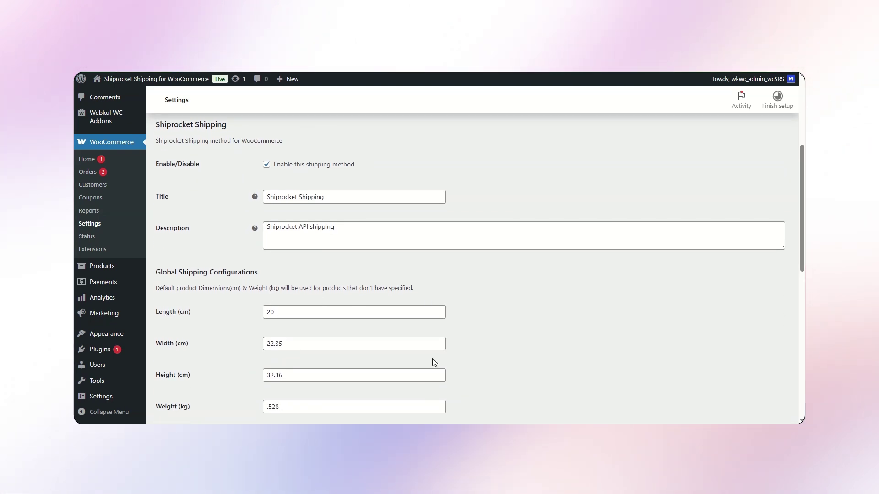
scroll(435, 346, "down", 2)
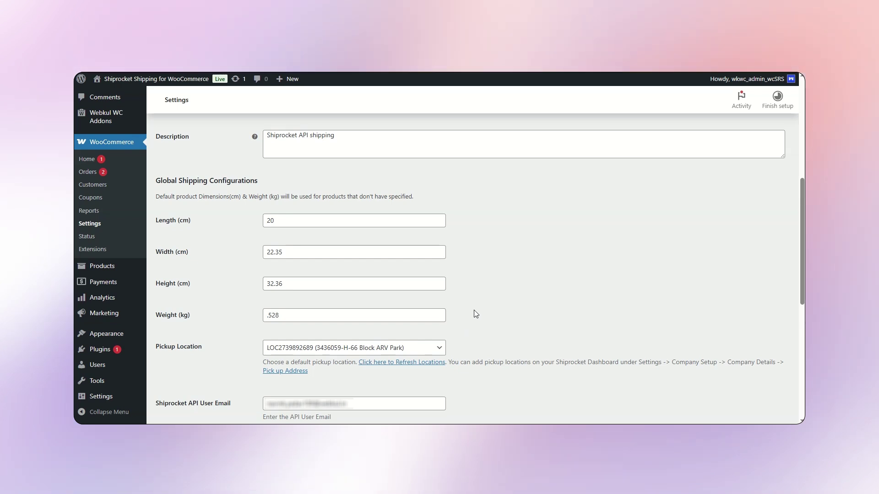
scroll(467, 323, "up", 1)
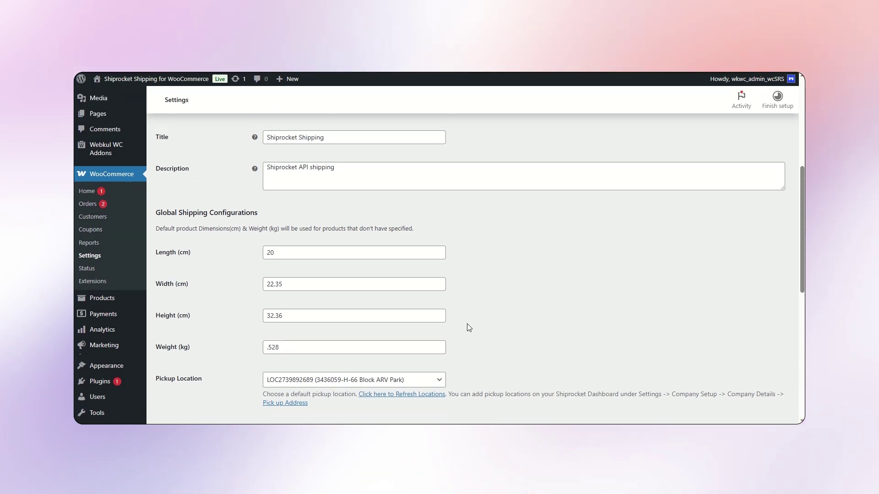
scroll(467, 323, "down", 1)
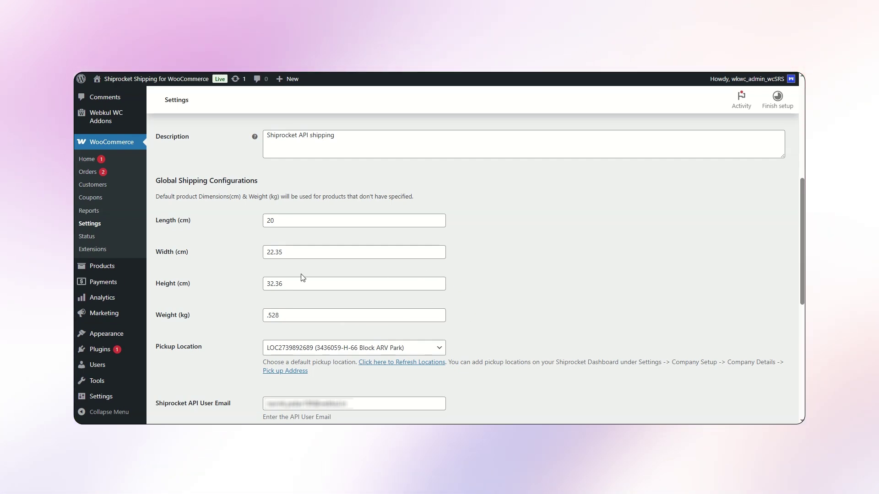
scroll(626, 269, "down", 3)
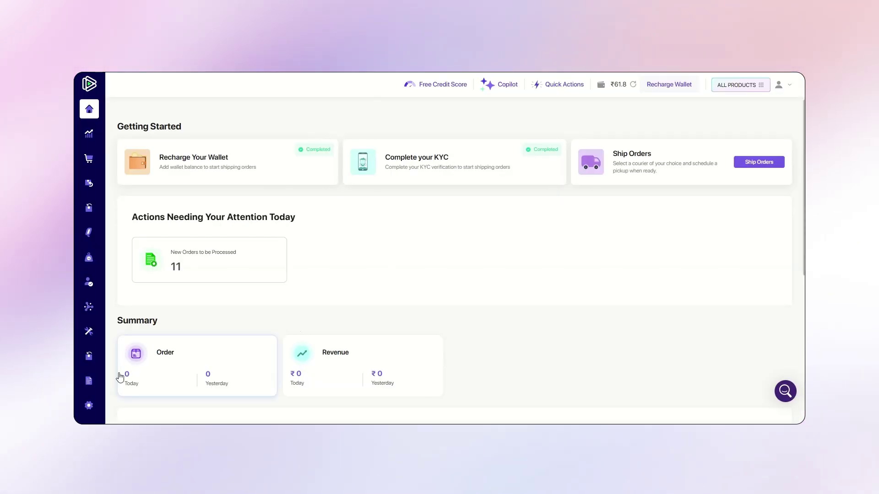
Check the Shiprocket API Users list, cancel a new API user, then view Pickup Addresses
left_click(92, 402)
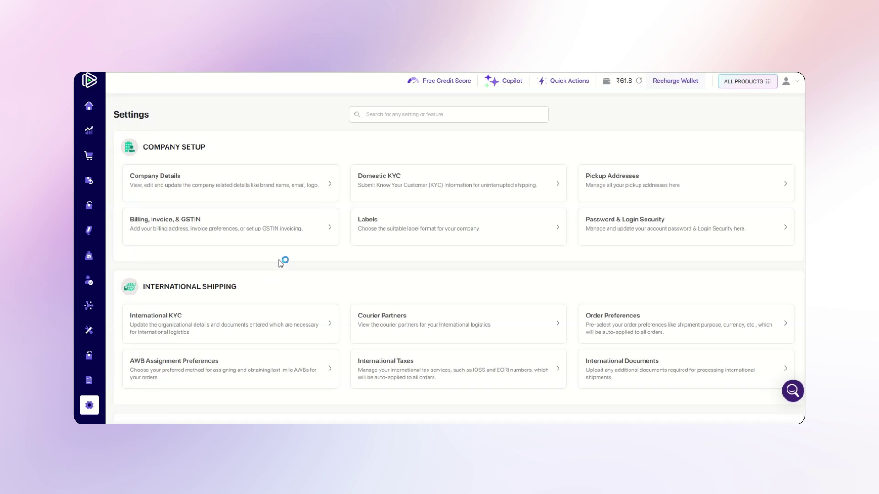
scroll(295, 189, "down", 15)
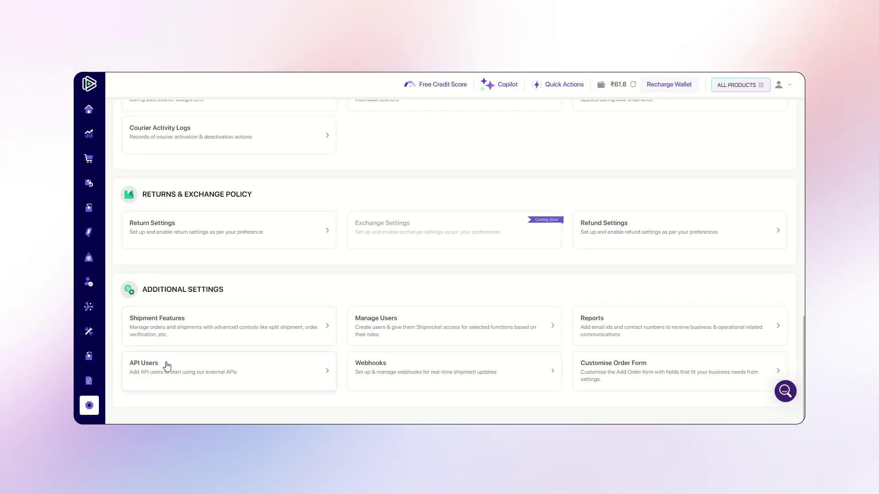
left_click(322, 375)
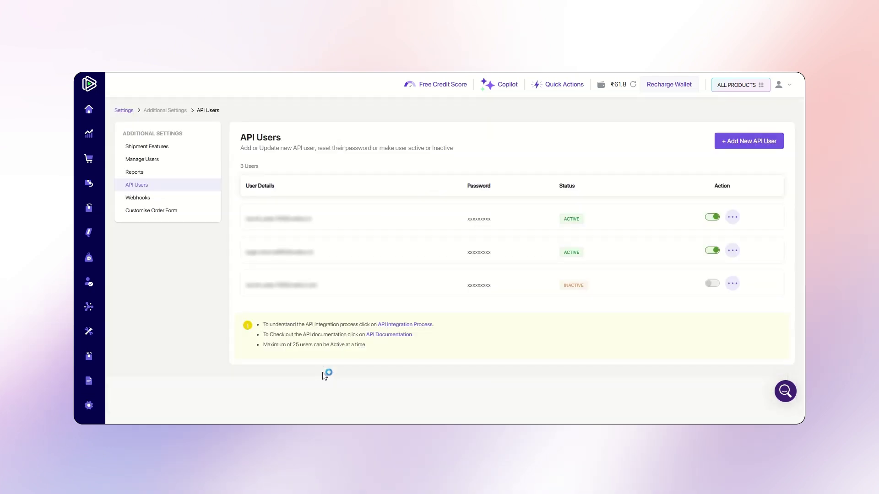
left_click(747, 146)
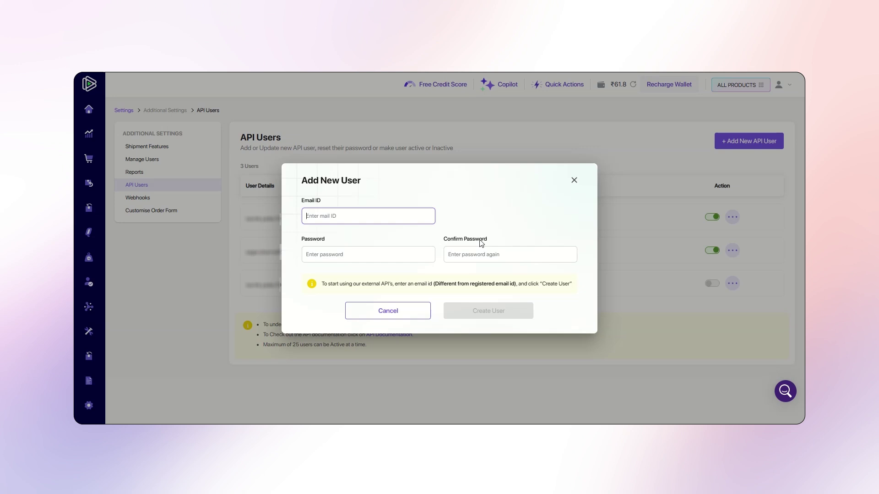
left_click(574, 181)
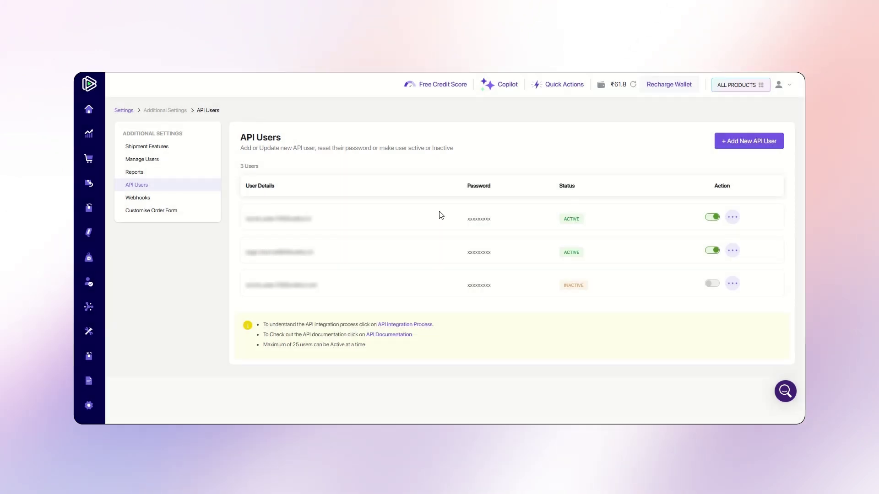
left_click(92, 405)
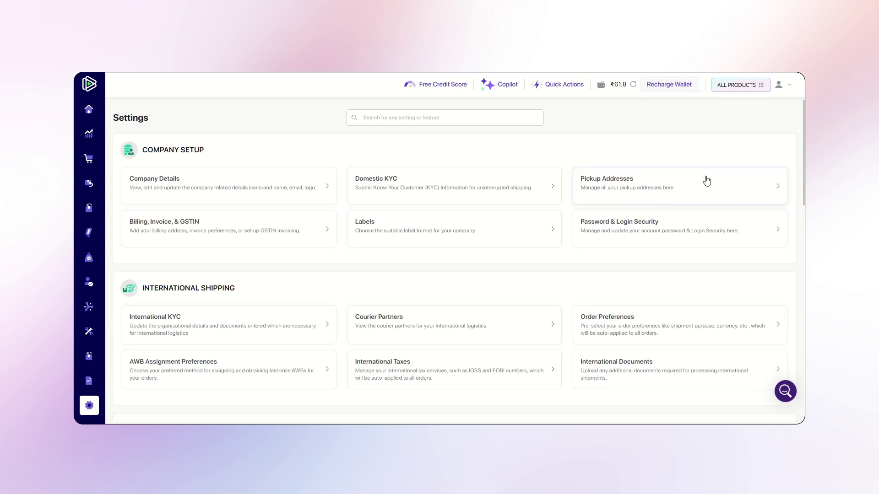
left_click(732, 186)
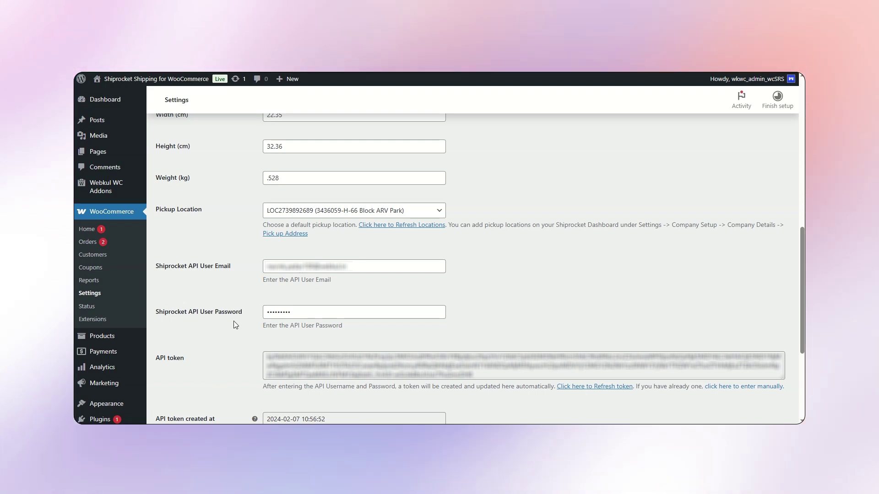
Scroll the Shiprocket Shipping settings down to the API token fields and Save changes
scroll(600, 310, "down", 4)
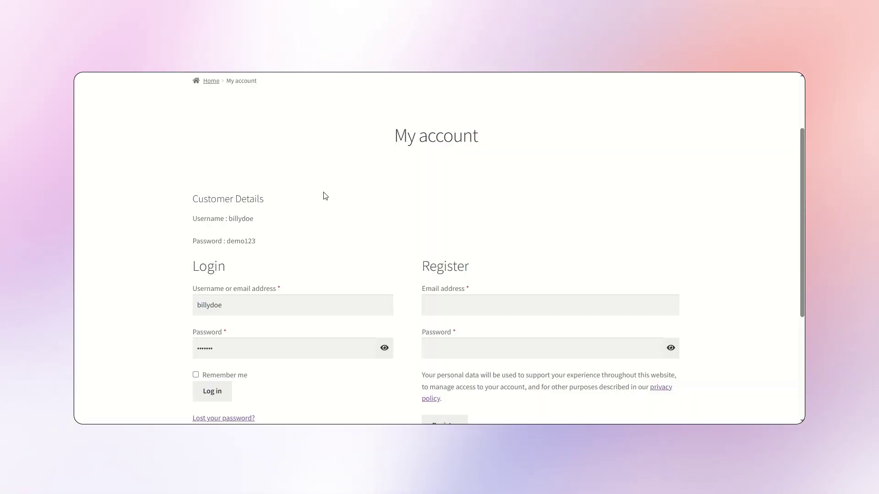
From the Shop listing, open the Beanie product and add a second Beanie to the cart
scroll(257, 268, "down", 3)
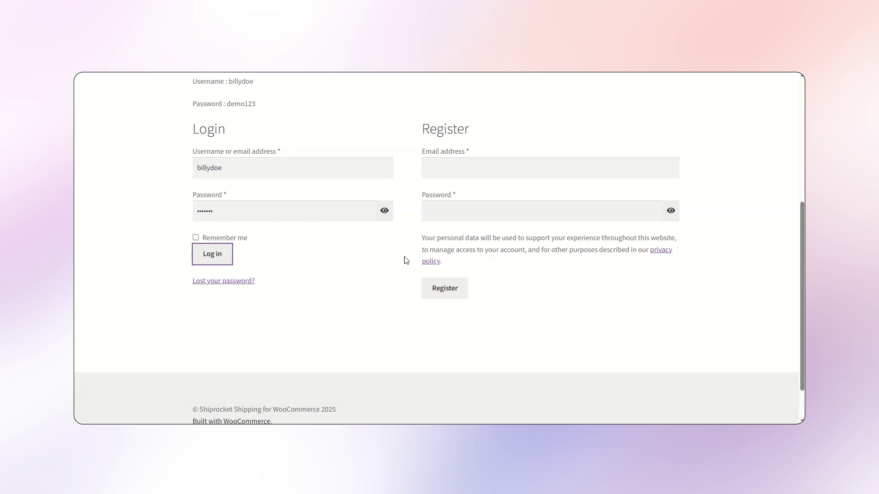
left_click(419, 147)
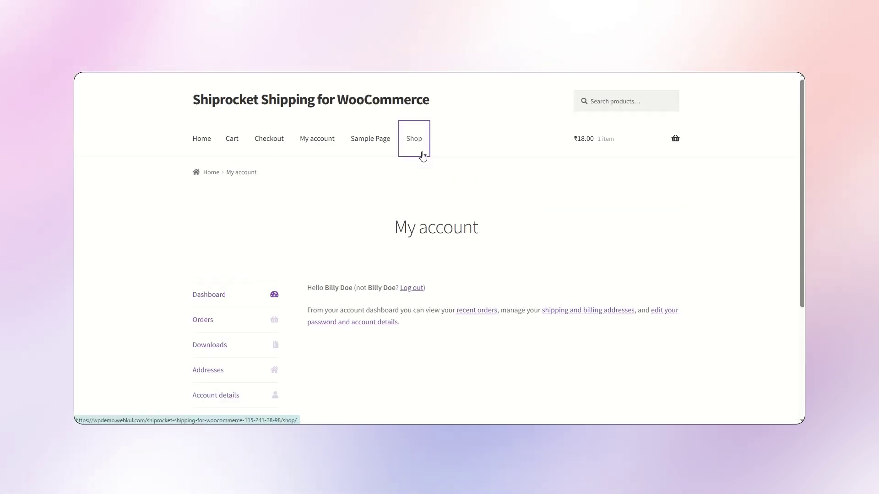
scroll(454, 252, "down", 3)
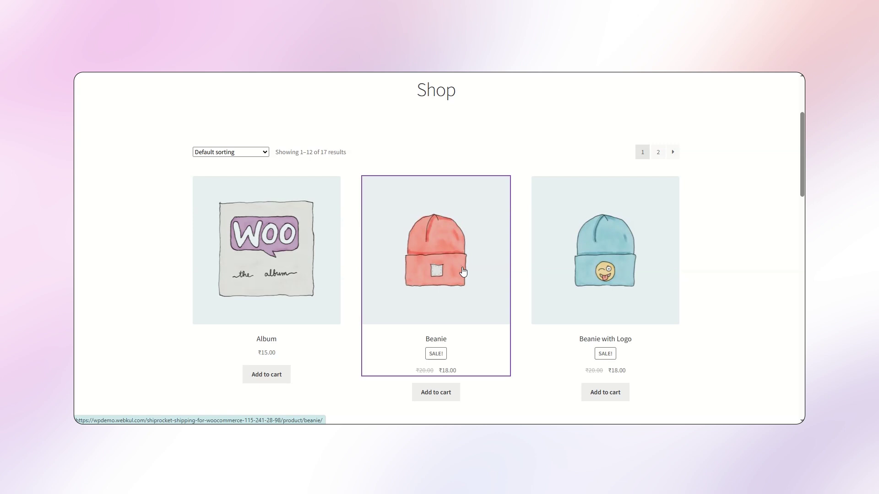
left_click(463, 271)
left_click(475, 347)
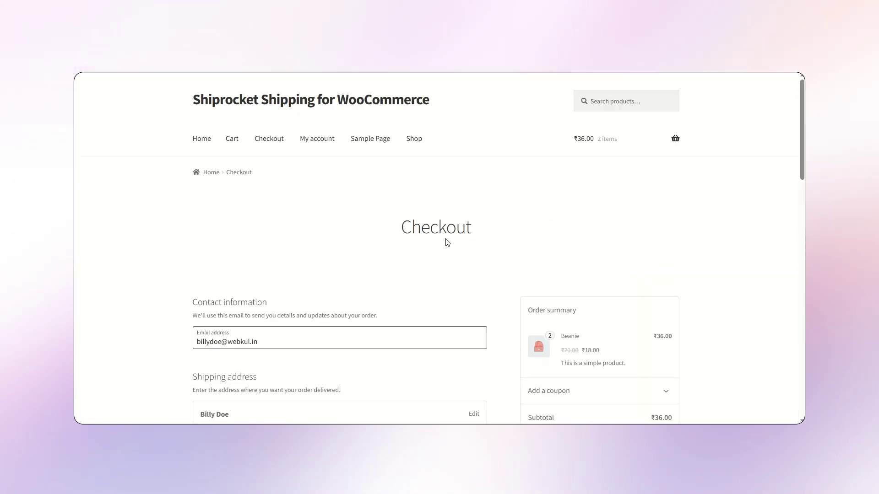
Choose Xpressbees Surface (₹129.60) from the checkout shipping options for the two-Beanie order
scroll(448, 241, "down", 3)
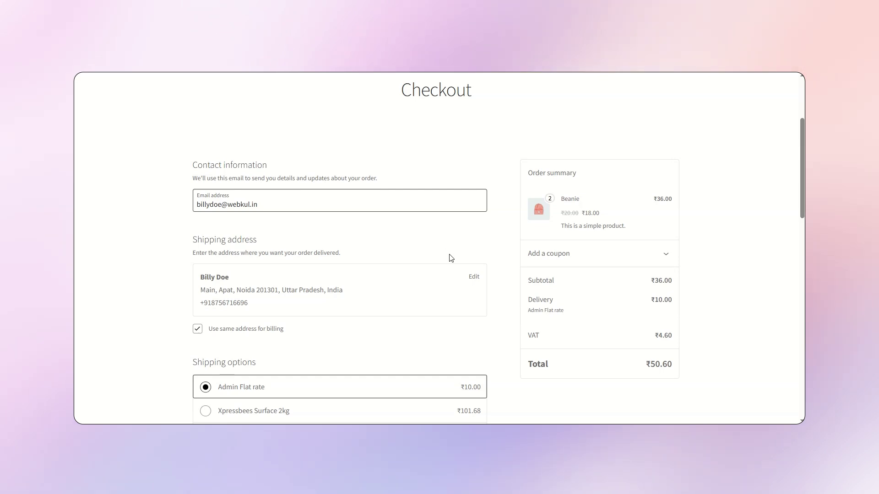
scroll(451, 259, "down", 2)
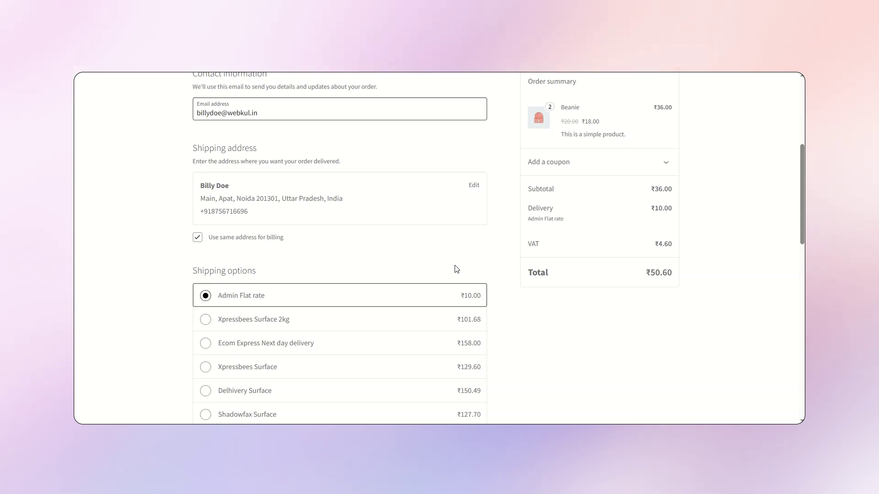
scroll(457, 269, "down", 1)
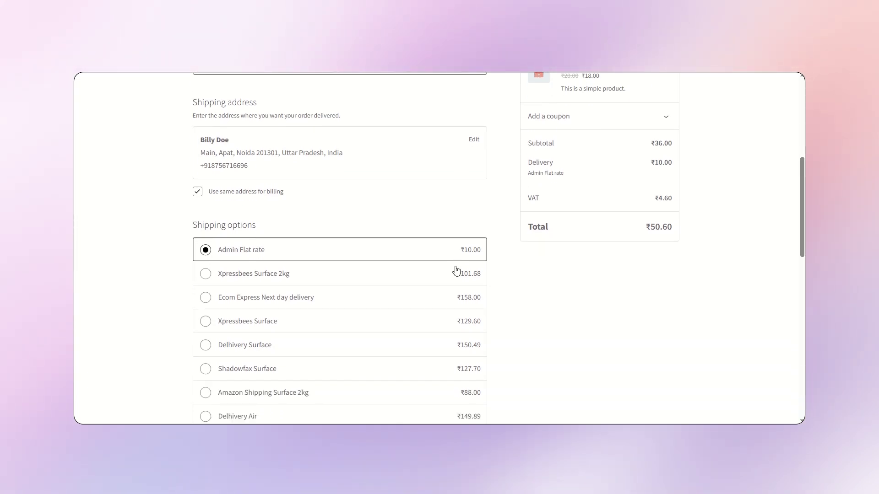
scroll(526, 300, "down", 2)
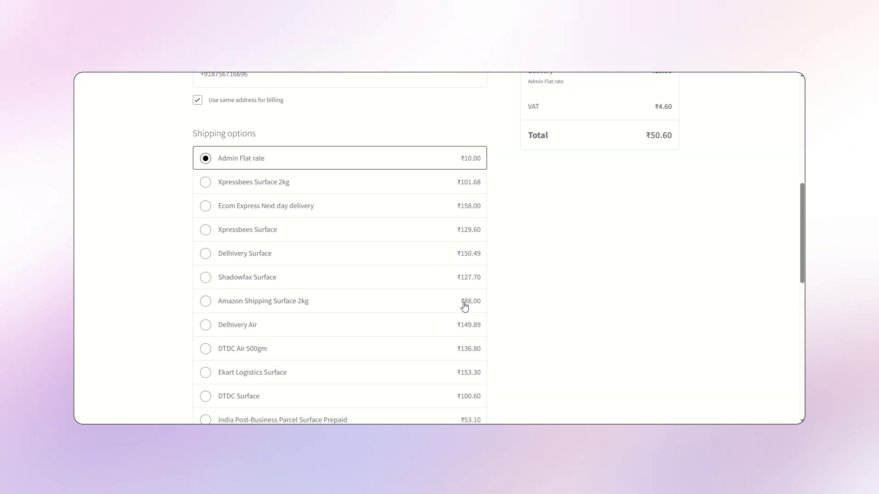
scroll(464, 306, "down", 2)
left_click(205, 138)
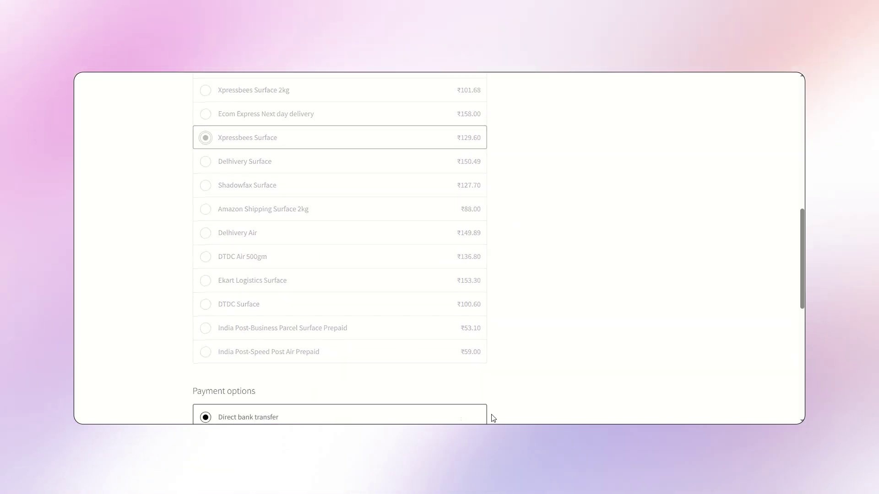
scroll(493, 418, "down", 10)
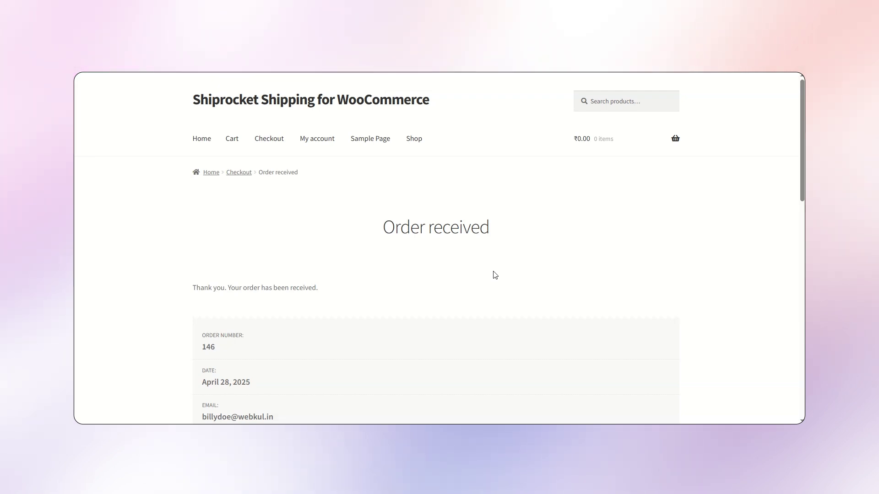
Open the customer's newest Beanie order from WooCommerce Orders to review its shipping line
scroll(494, 275, "down", 7)
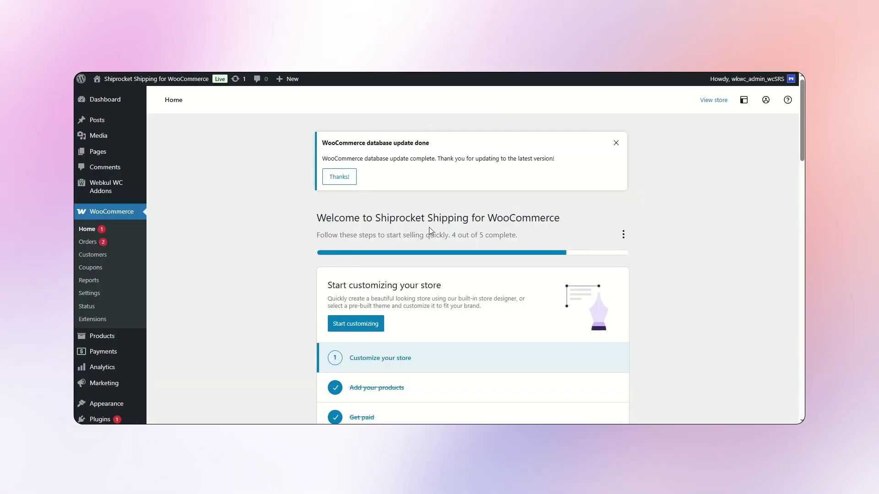
left_click(87, 242)
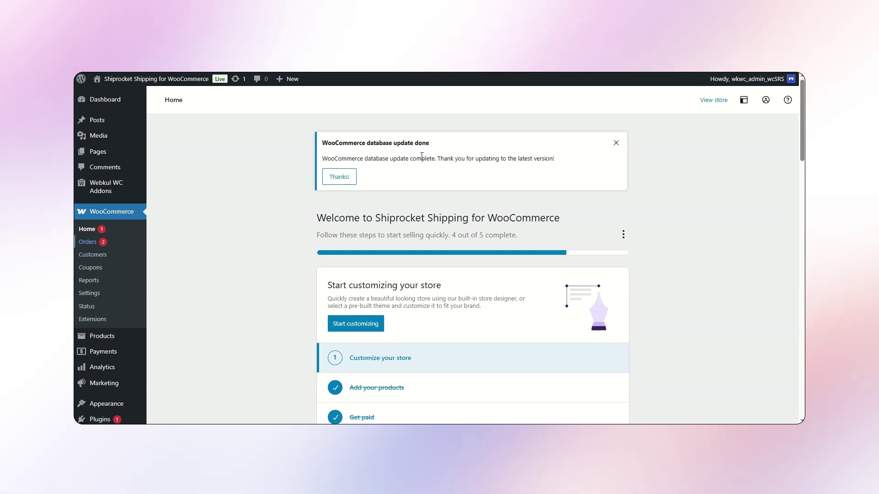
left_click(219, 323)
scroll(489, 196, "down", 2)
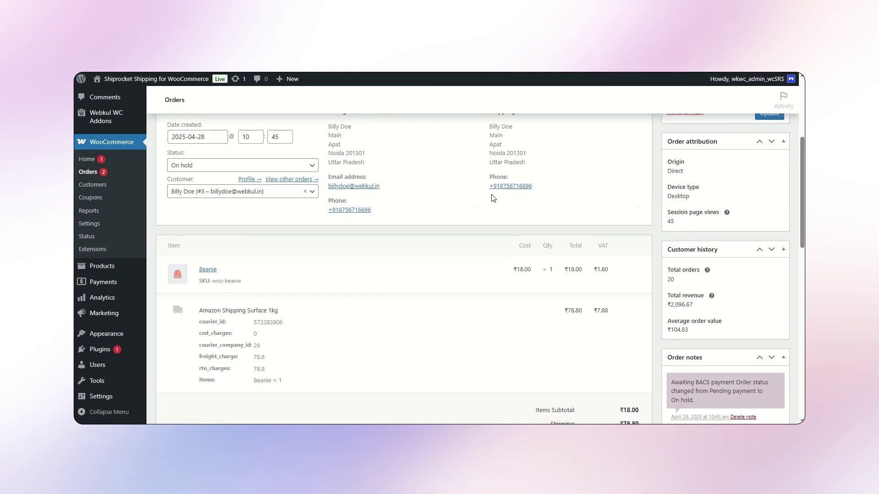